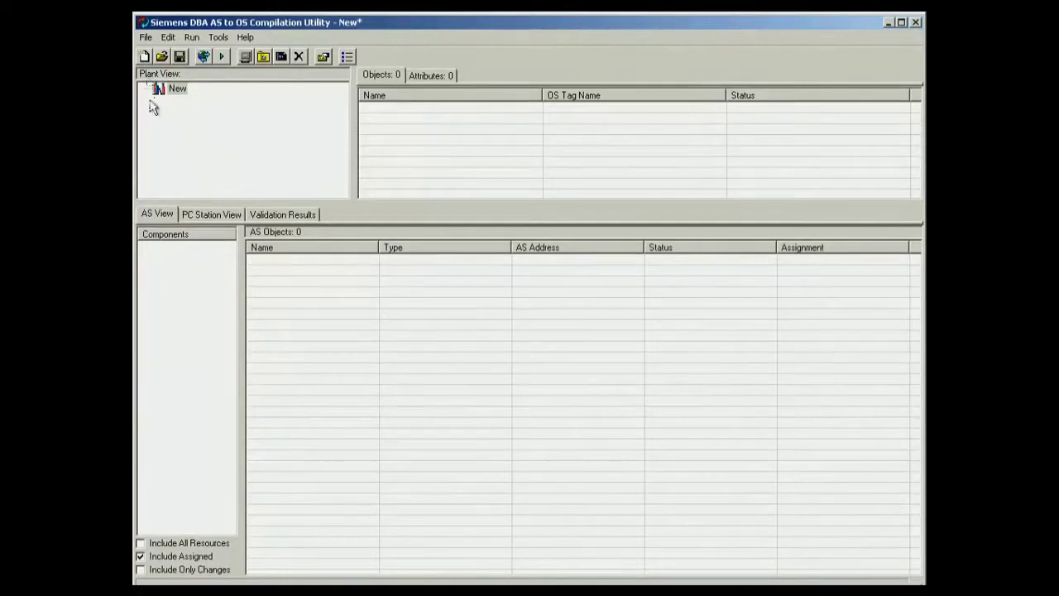
Step: Add TOWER_1 from HMI_TEST2 as an AS source node with Generate I/O Tags enabled
{"action": "right_click", "coordinate": [174, 271]}
{"action": "left_click", "coordinate": [195, 274]}
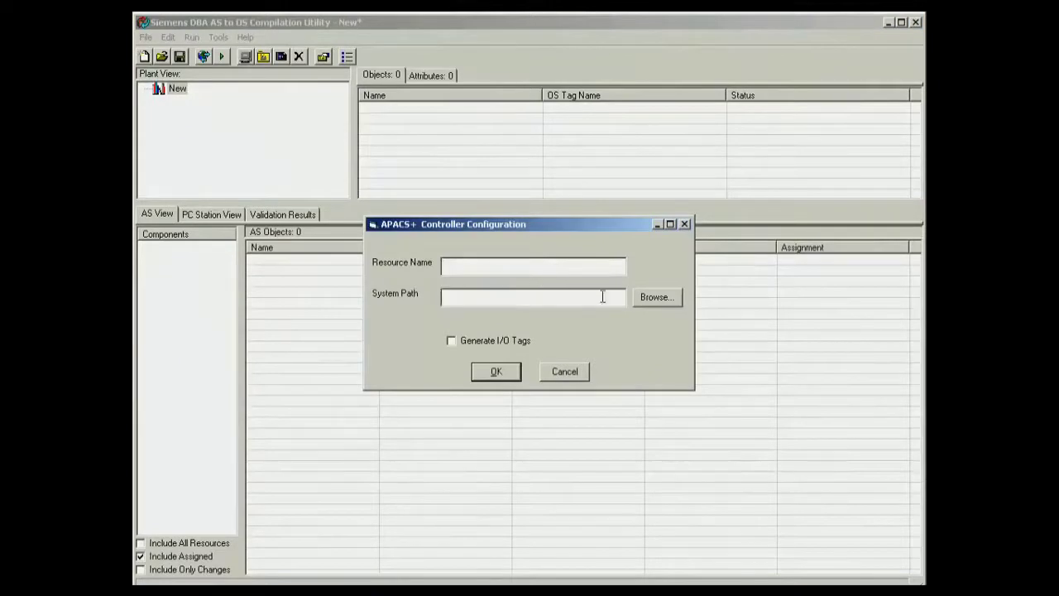
{"action": "left_click", "coordinate": [656, 298]}
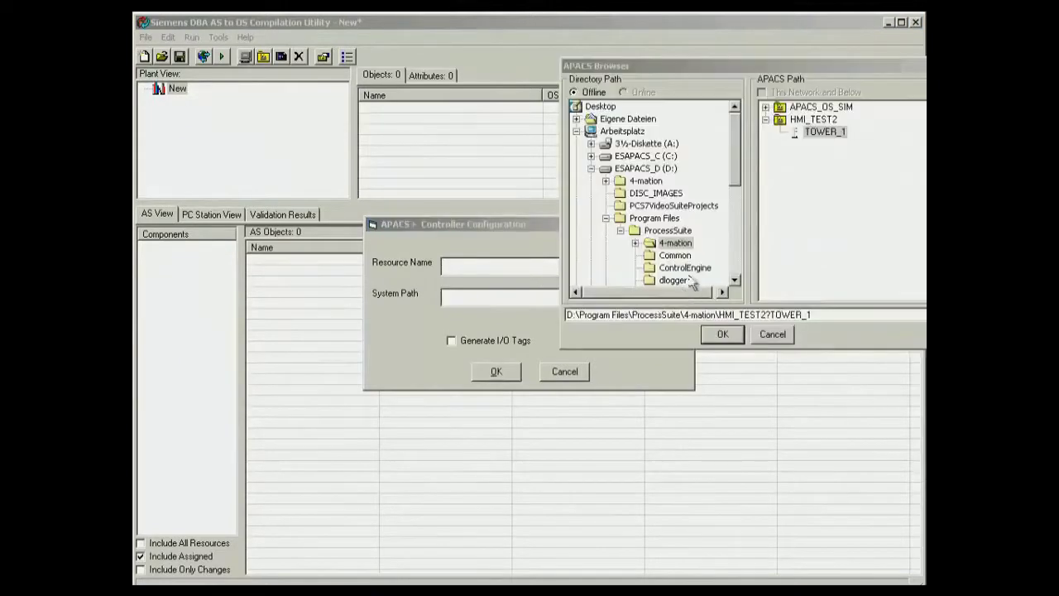
{"action": "key", "text": "Return"}
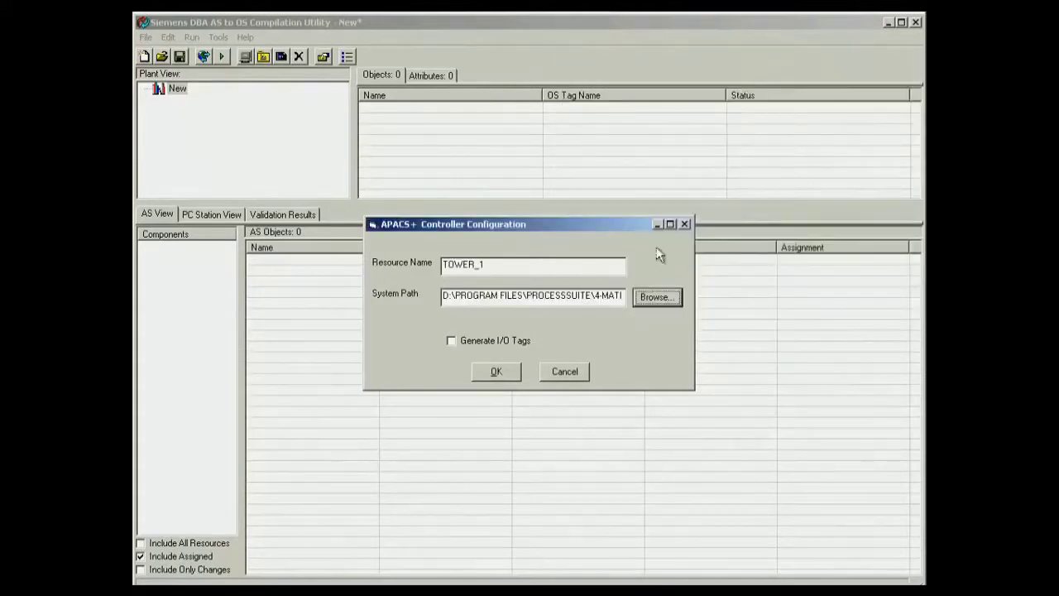
{"action": "left_click", "coordinate": [452, 341]}
{"action": "left_click", "coordinate": [495, 372]}
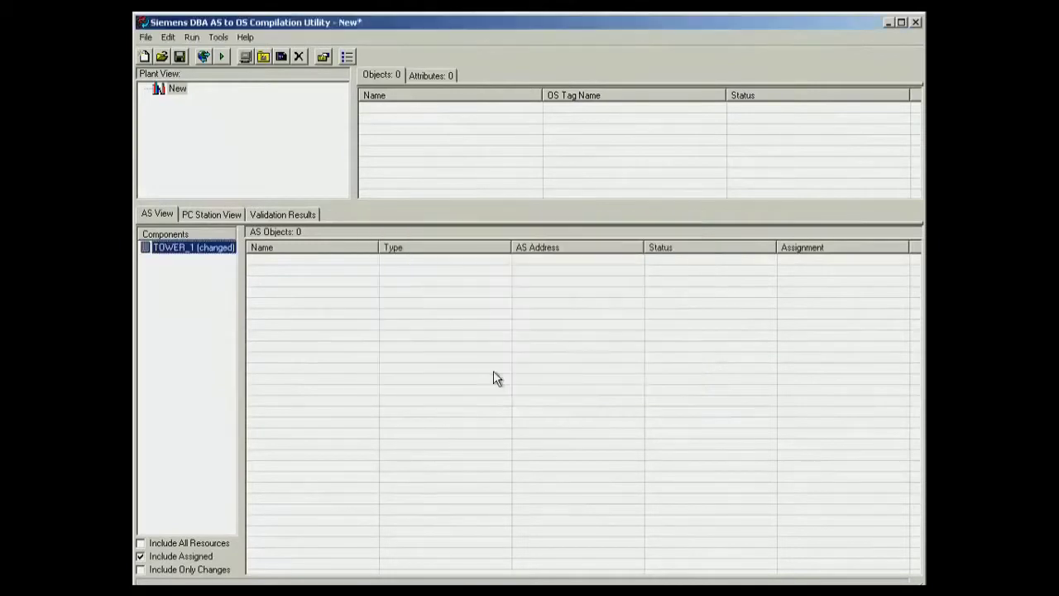
Step: Add I_PLANT from APACS_OS_SIM as an AS source node with Generate I/O Tags enabled
{"action": "right_click", "coordinate": [201, 344]}
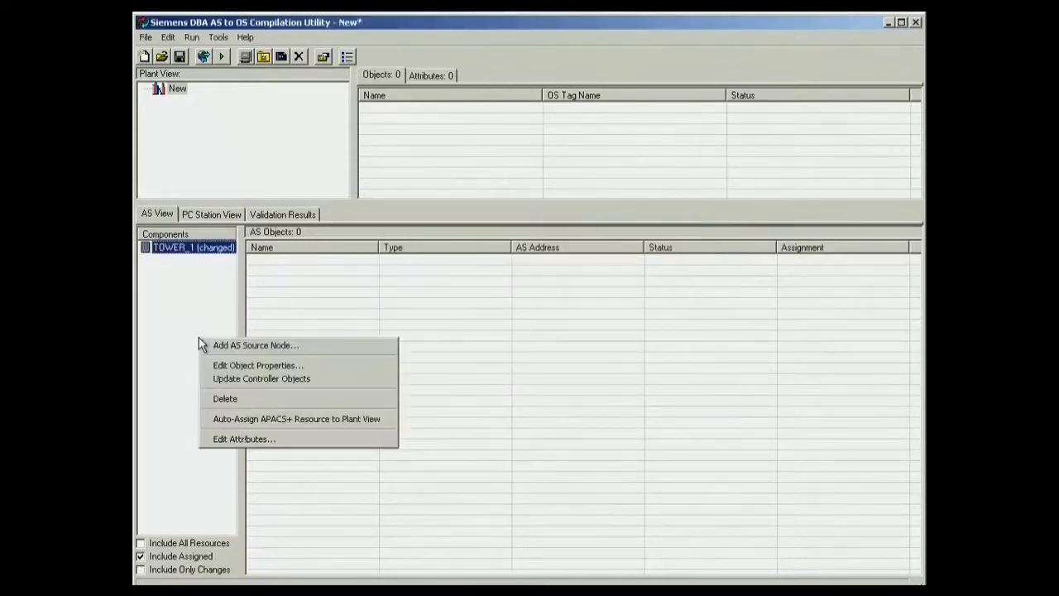
{"action": "left_click", "coordinate": [209, 345]}
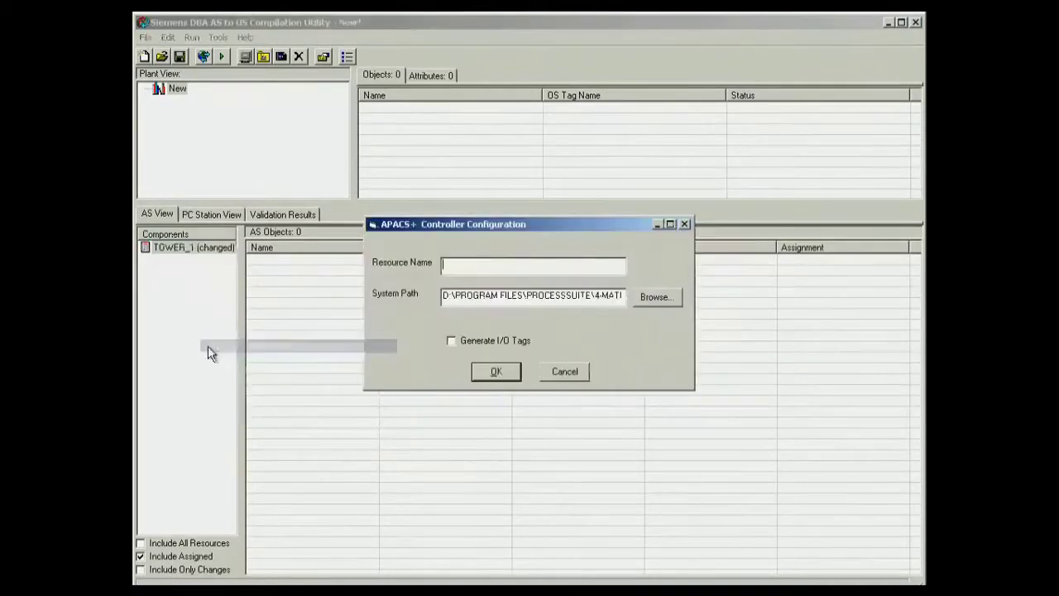
{"action": "left_click", "coordinate": [656, 298]}
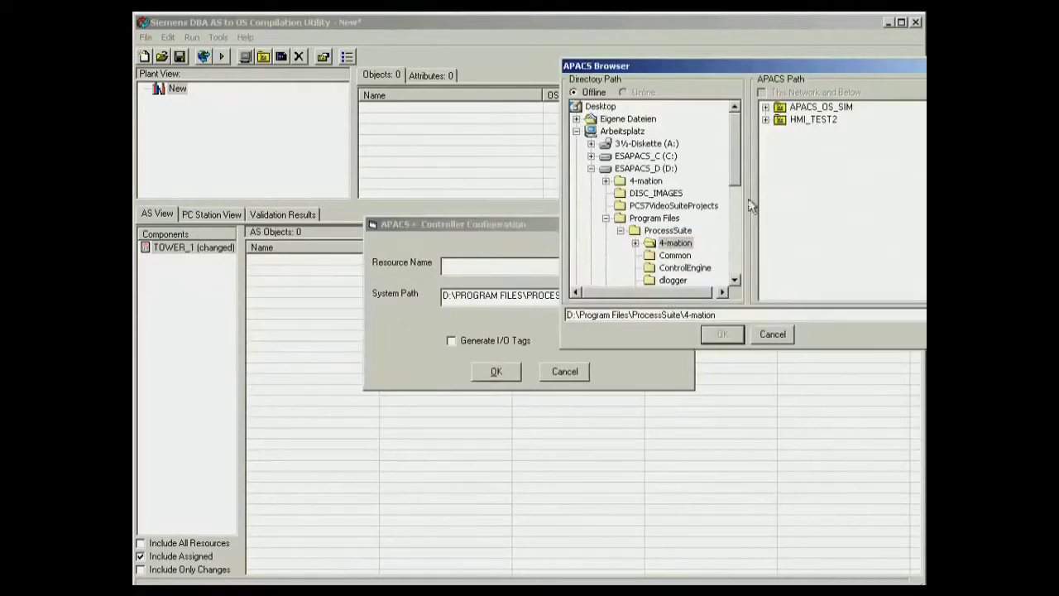
{"action": "double_click", "coordinate": [778, 108]}
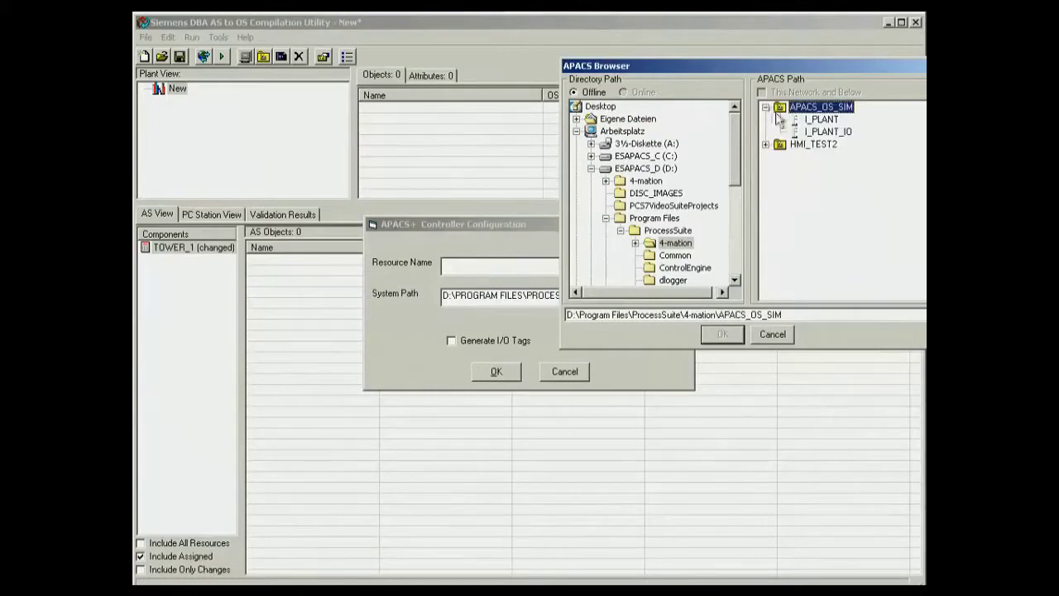
{"action": "double_click", "coordinate": [821, 119]}
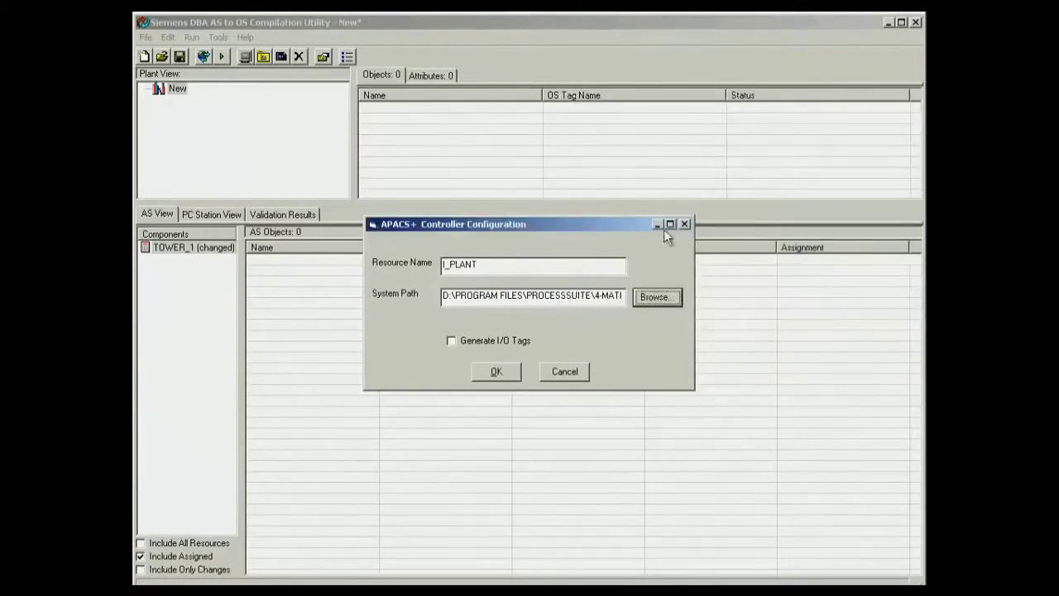
{"action": "left_click", "coordinate": [453, 339]}
{"action": "left_click", "coordinate": [495, 373]}
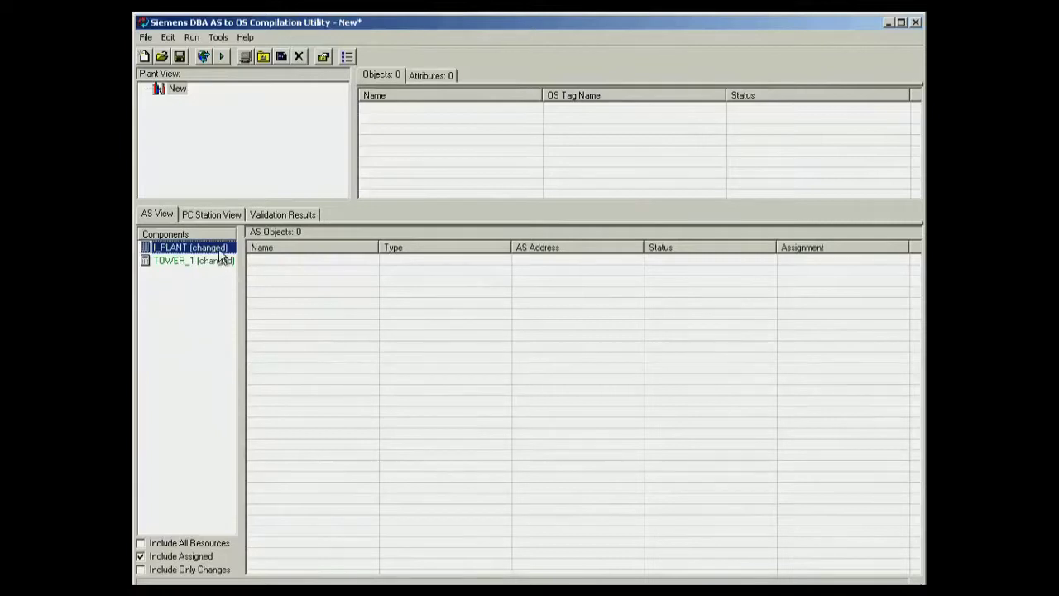
Step: Update controller objects for I_PLANT (27 objects), then TOWER_1 (19 objects)
{"action": "right_click", "coordinate": [221, 252]}
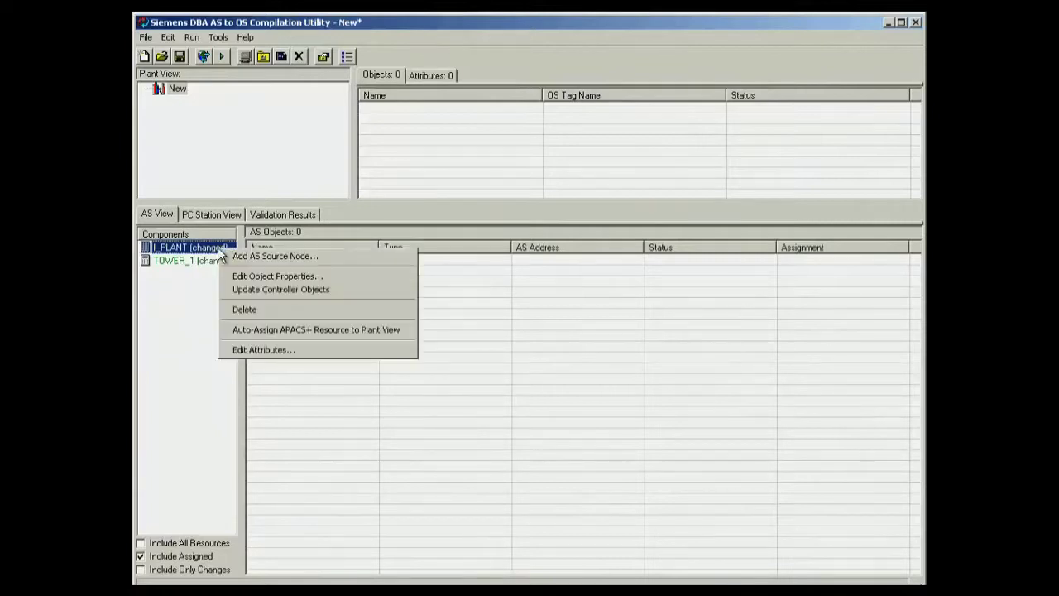
{"action": "left_click", "coordinate": [245, 290]}
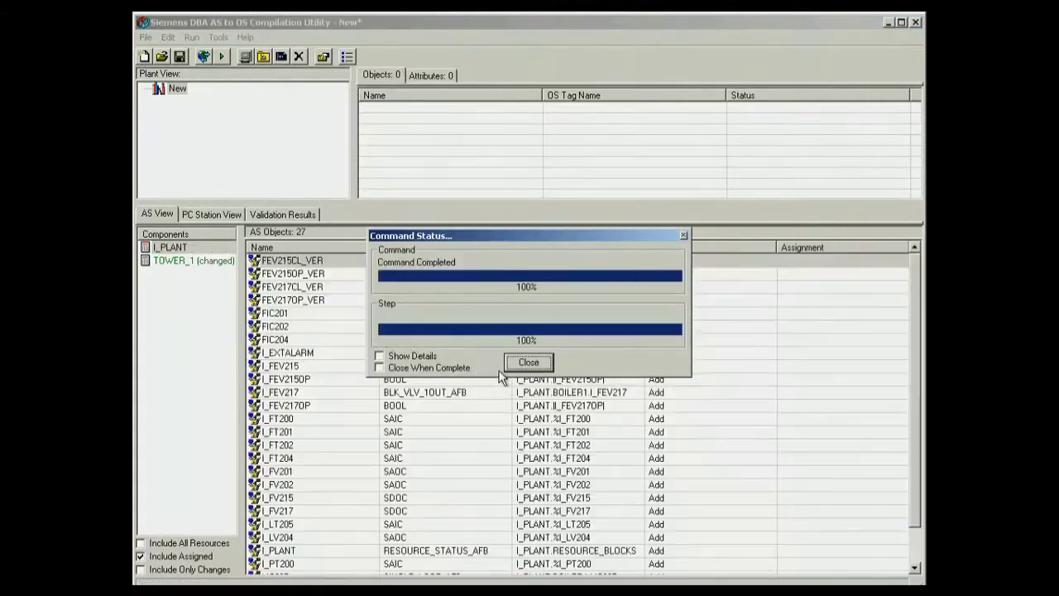
{"action": "left_click", "coordinate": [534, 365]}
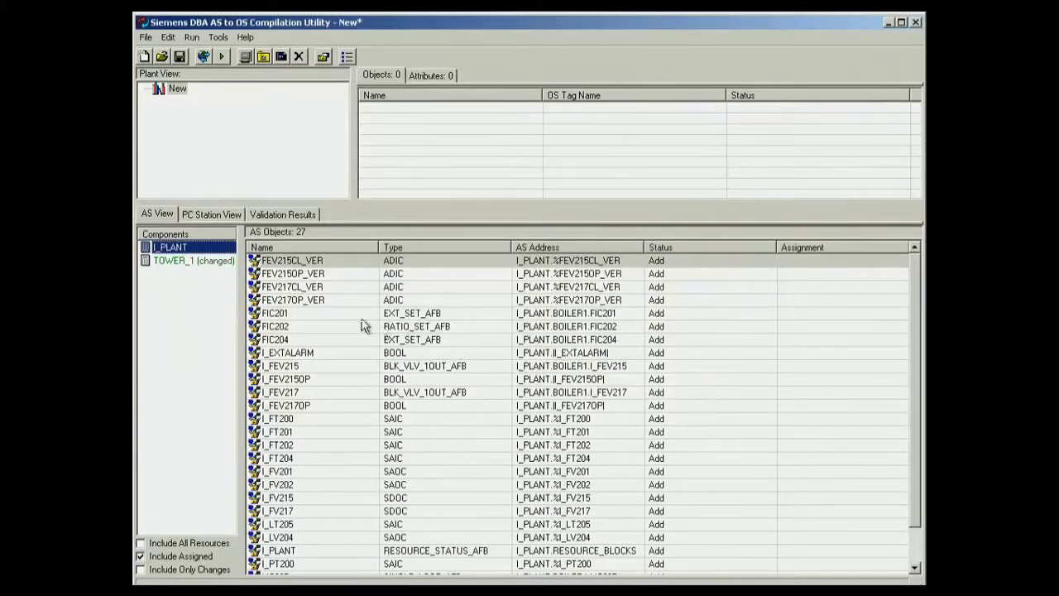
{"action": "right_click", "coordinate": [217, 263]}
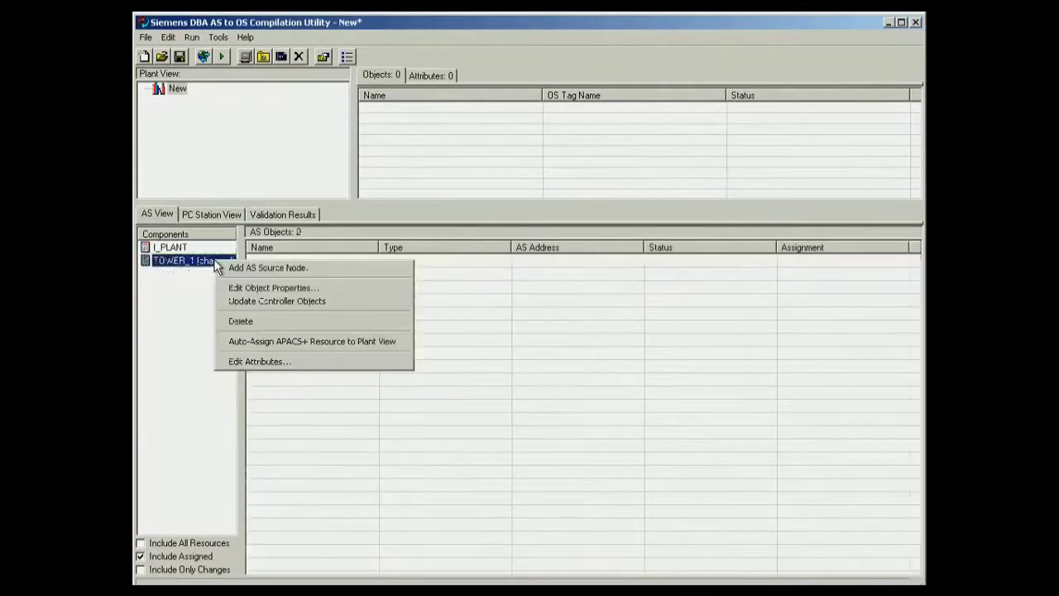
{"action": "left_click", "coordinate": [242, 301]}
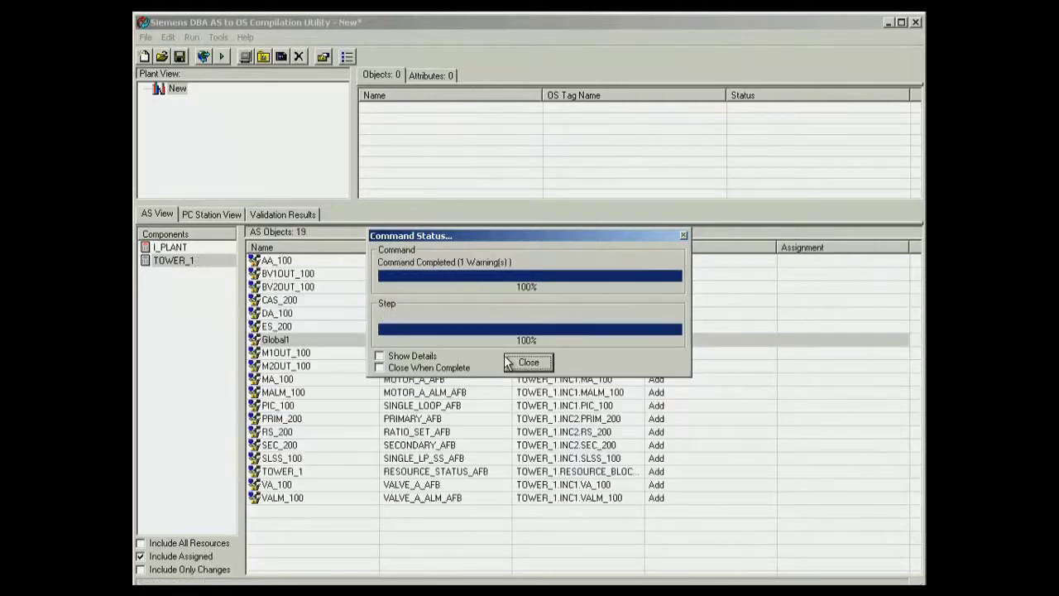
{"action": "left_click", "coordinate": [526, 366]}
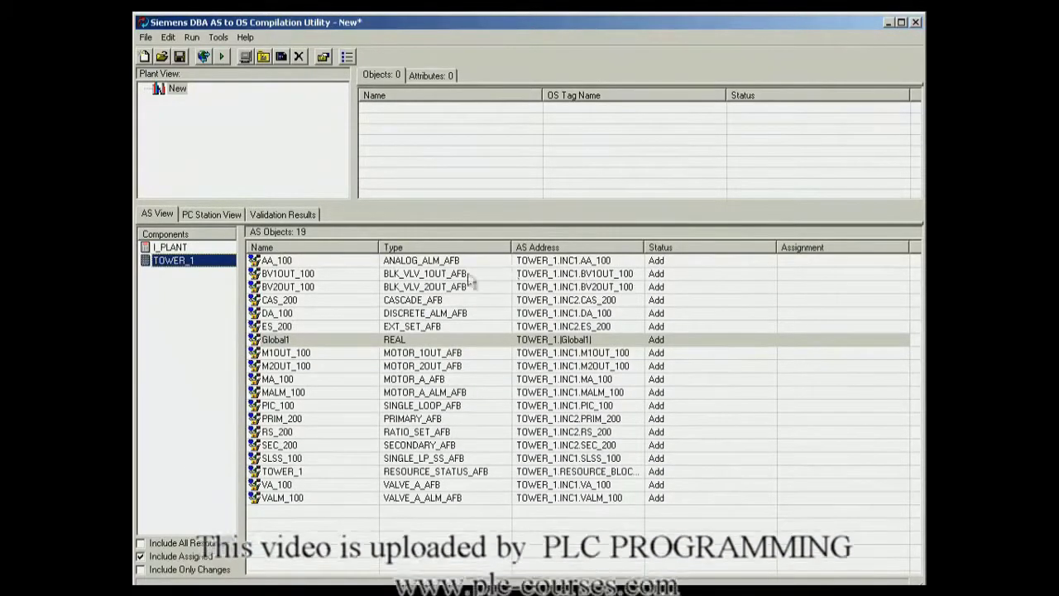
Step: Auto-assign TOWER_1's 19 objects into Templates\TOWER_1 and expand it to reveal INC1 and INC2
{"action": "left_click", "coordinate": [174, 248]}
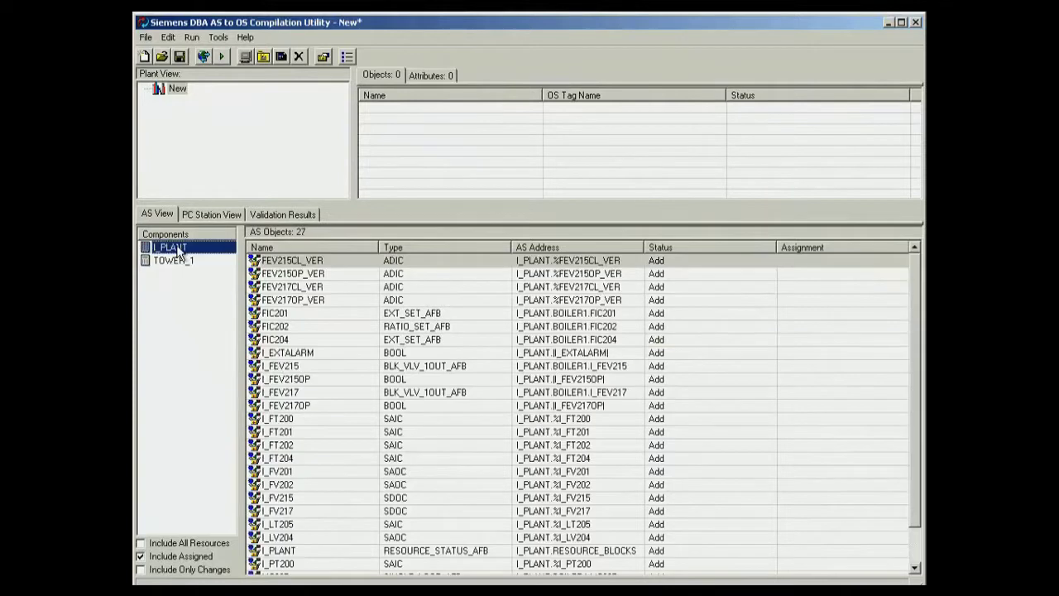
{"action": "left_click", "coordinate": [173, 261]}
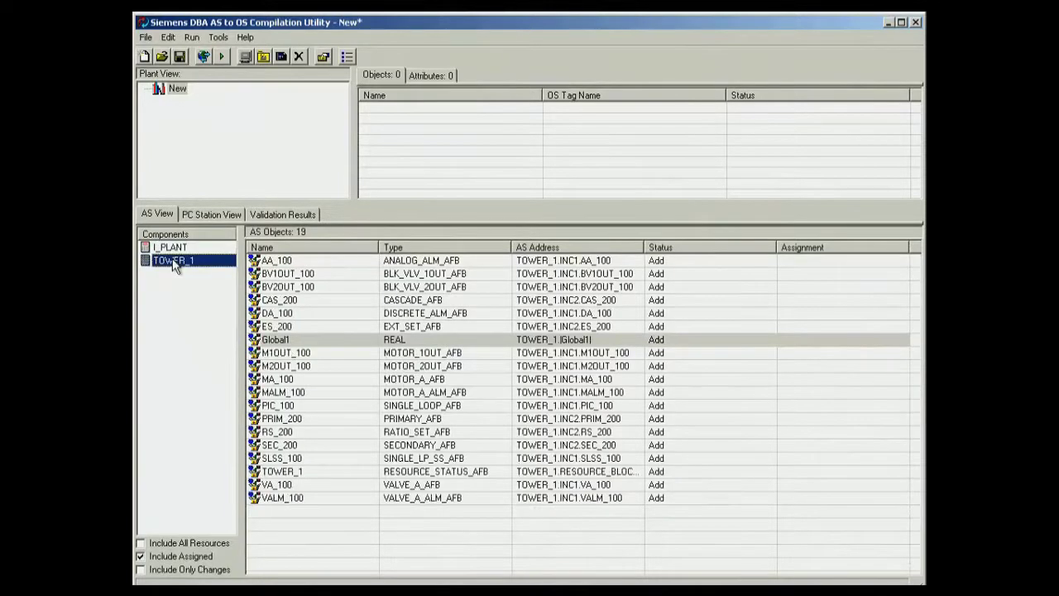
{"action": "right_click", "coordinate": [176, 266]}
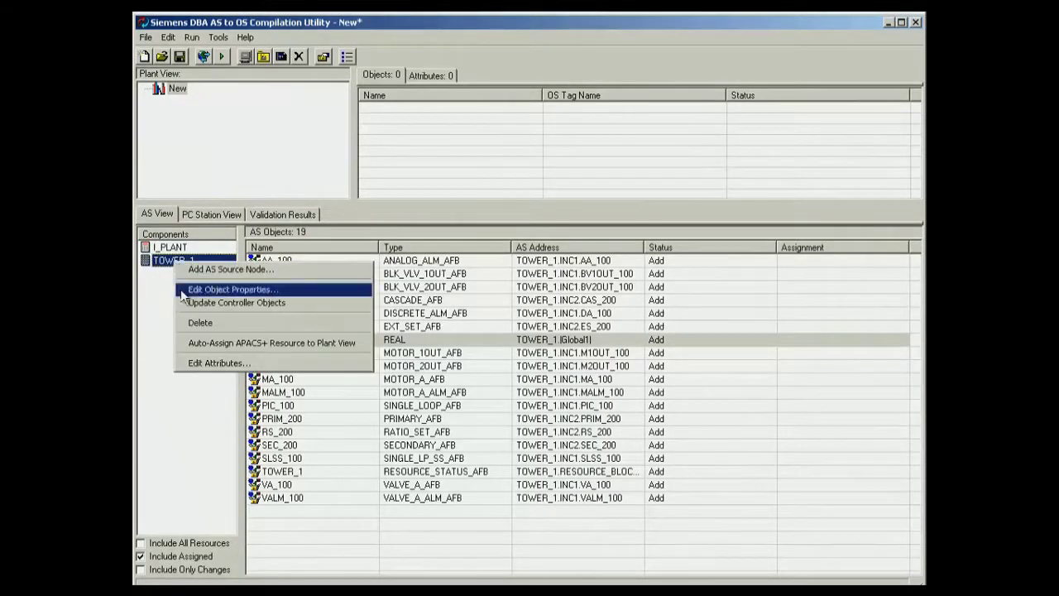
{"action": "left_click", "coordinate": [202, 346]}
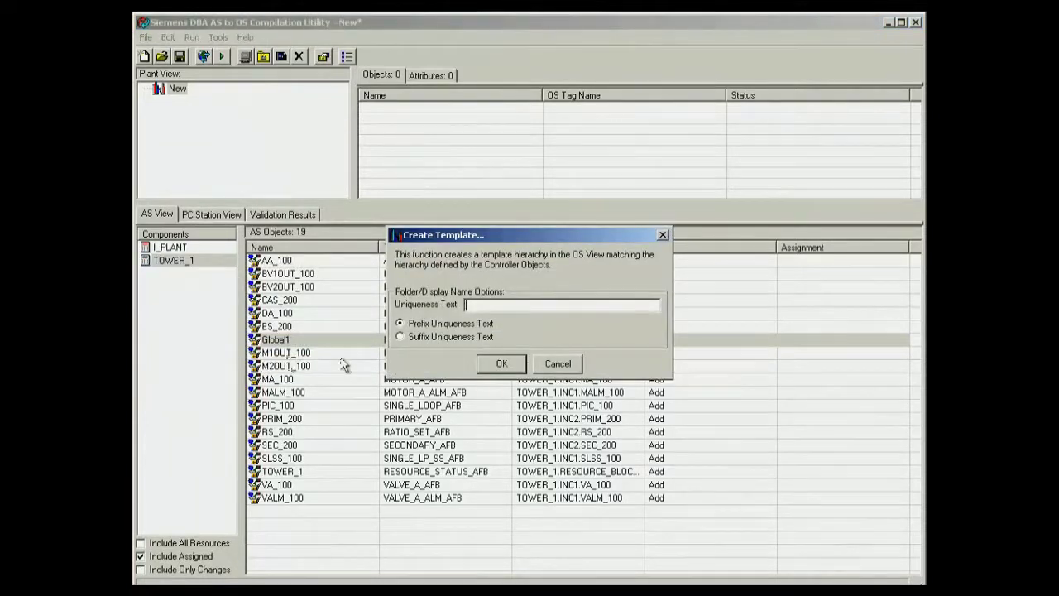
{"action": "left_click", "coordinate": [494, 364]}
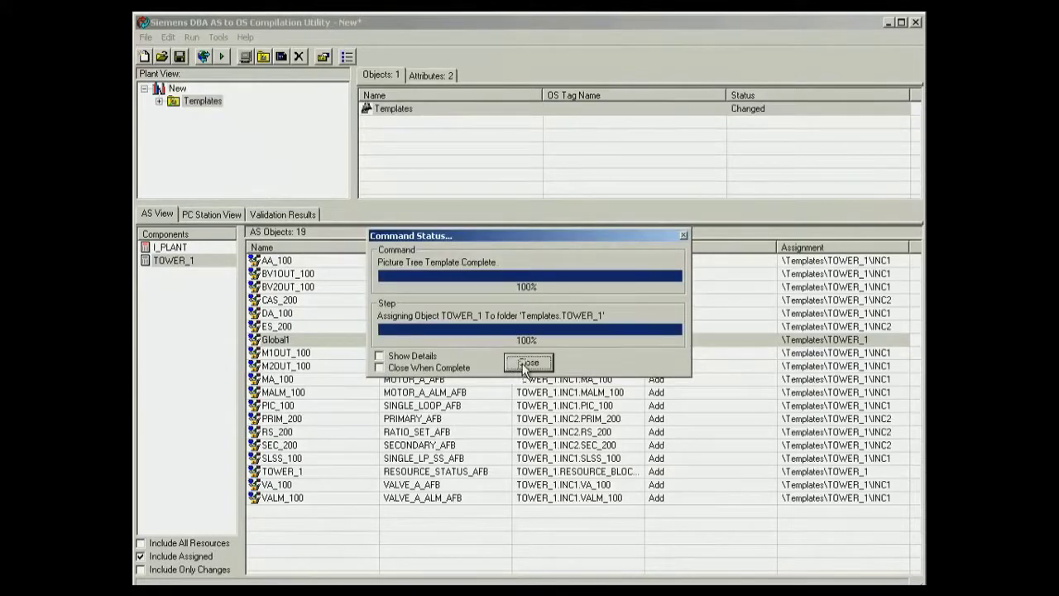
{"action": "left_click", "coordinate": [526, 364]}
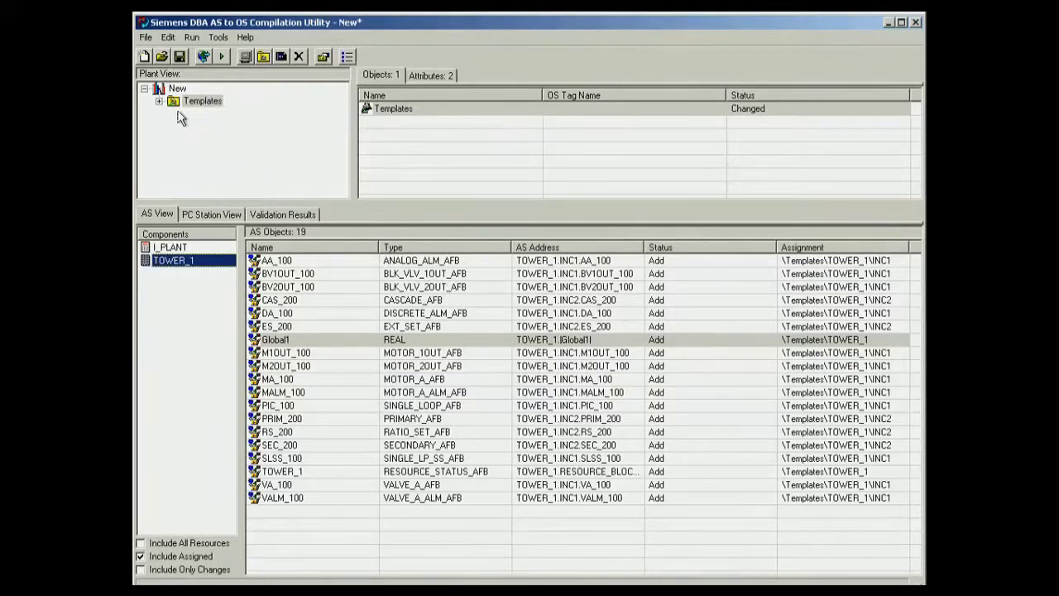
{"action": "left_click", "coordinate": [159, 102]}
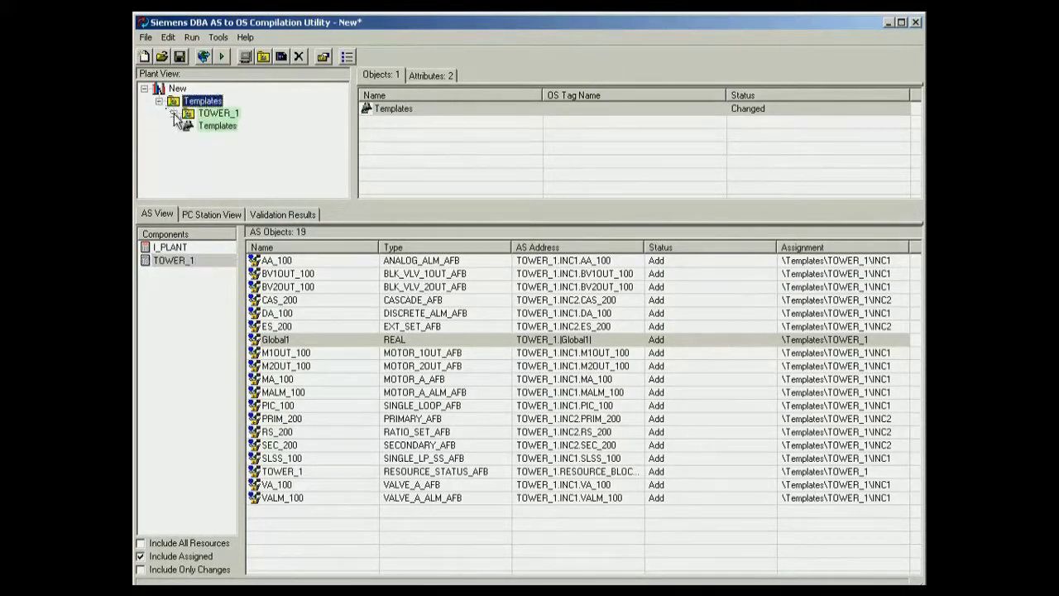
{"action": "left_click", "coordinate": [174, 113]}
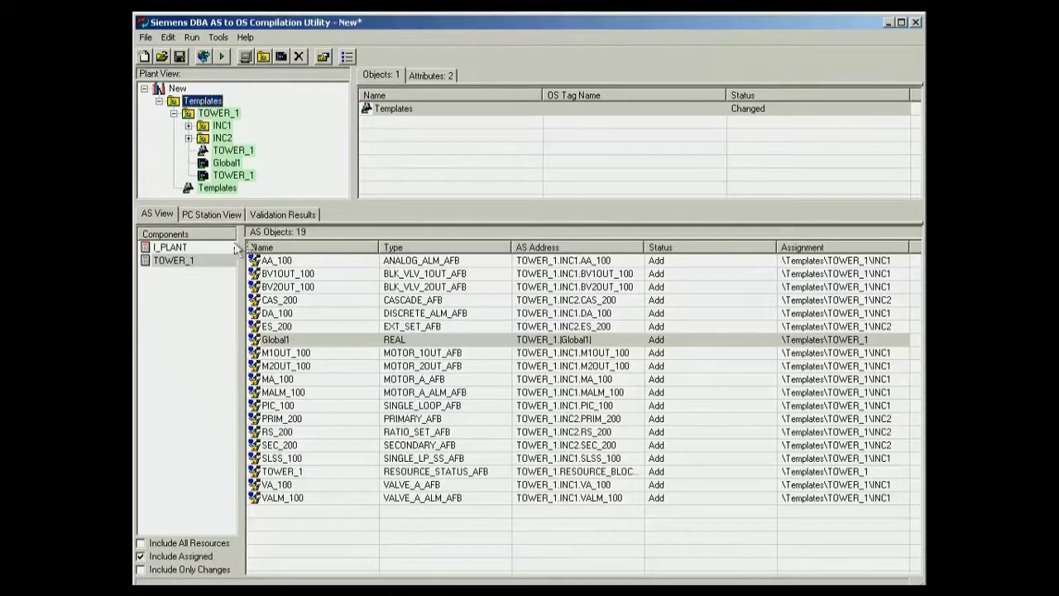
Step: Auto-assign I_PLANT's 27 objects into Templates1\I_PLANT, enlarge the pane, and expand down to BOILER1
{"action": "right_click", "coordinate": [189, 251]}
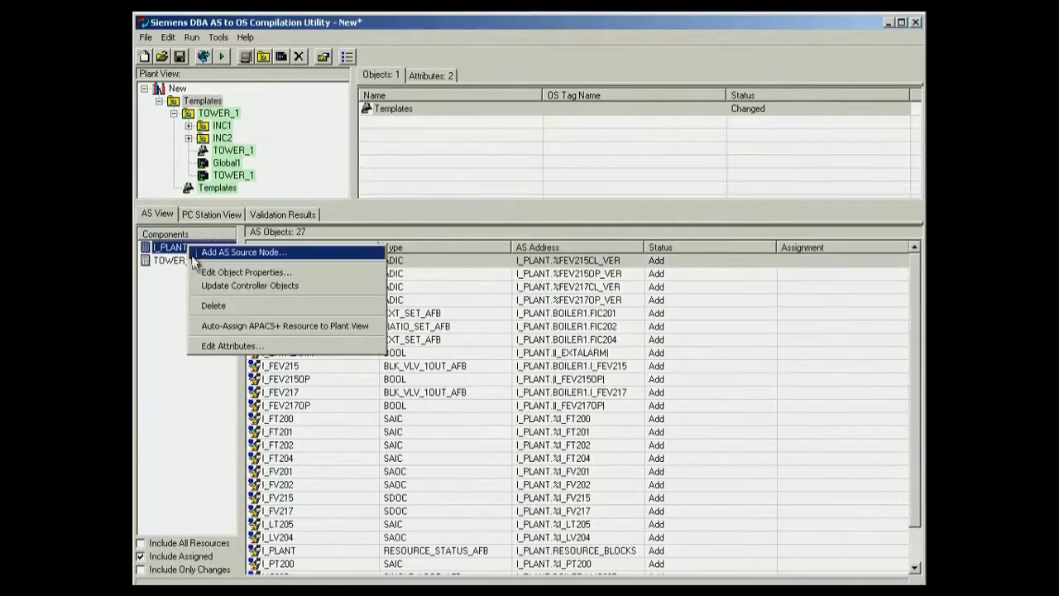
{"action": "left_click", "coordinate": [225, 328]}
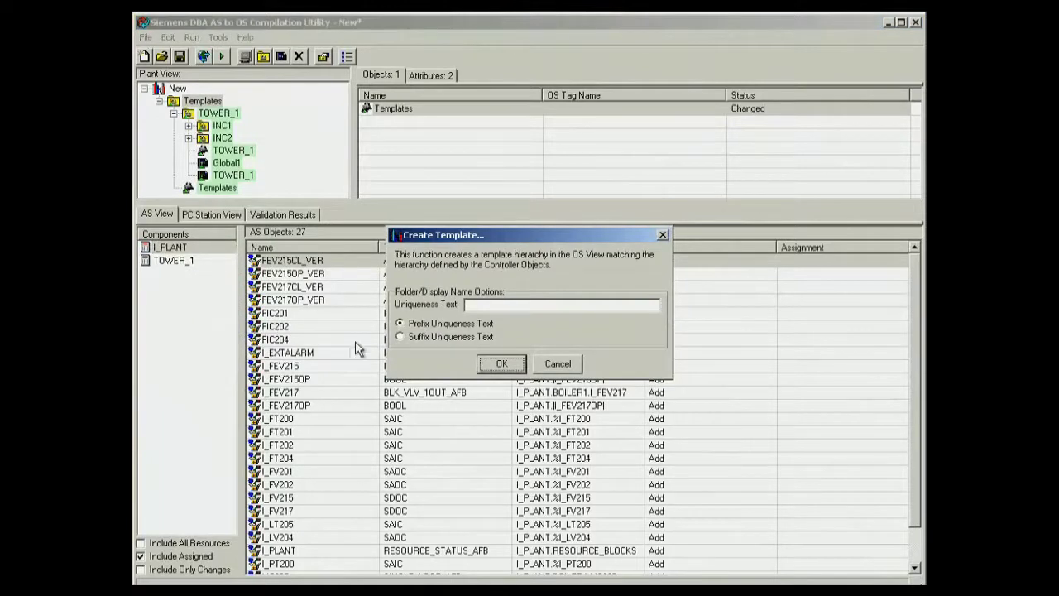
{"action": "left_click", "coordinate": [502, 365]}
{"action": "left_click", "coordinate": [520, 366]}
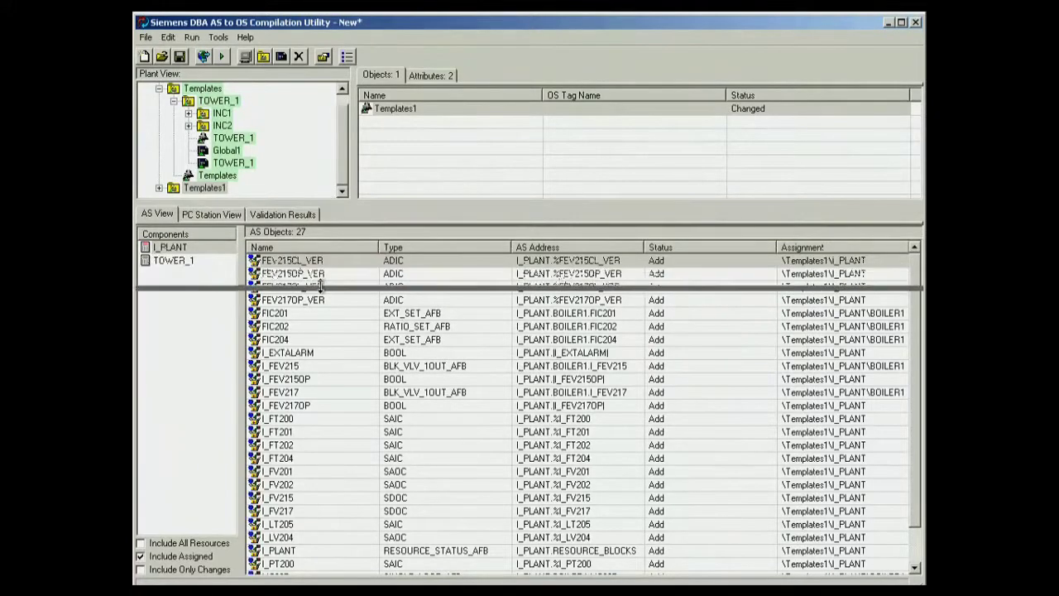
{"action": "left_click_drag", "start_coordinate": [336, 214], "coordinate": [319, 333]}
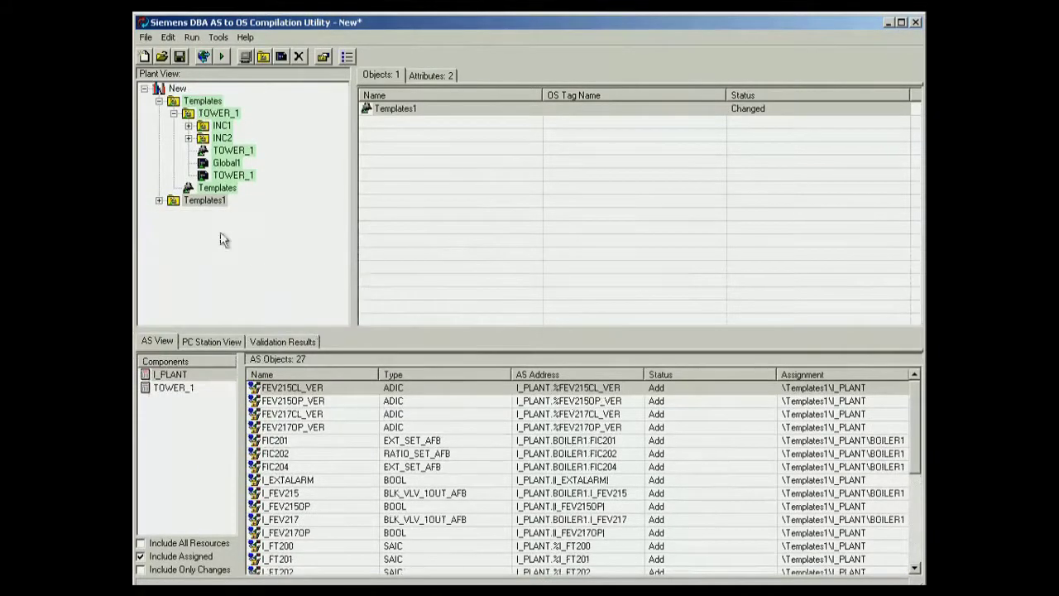
{"action": "left_click", "coordinate": [160, 201]}
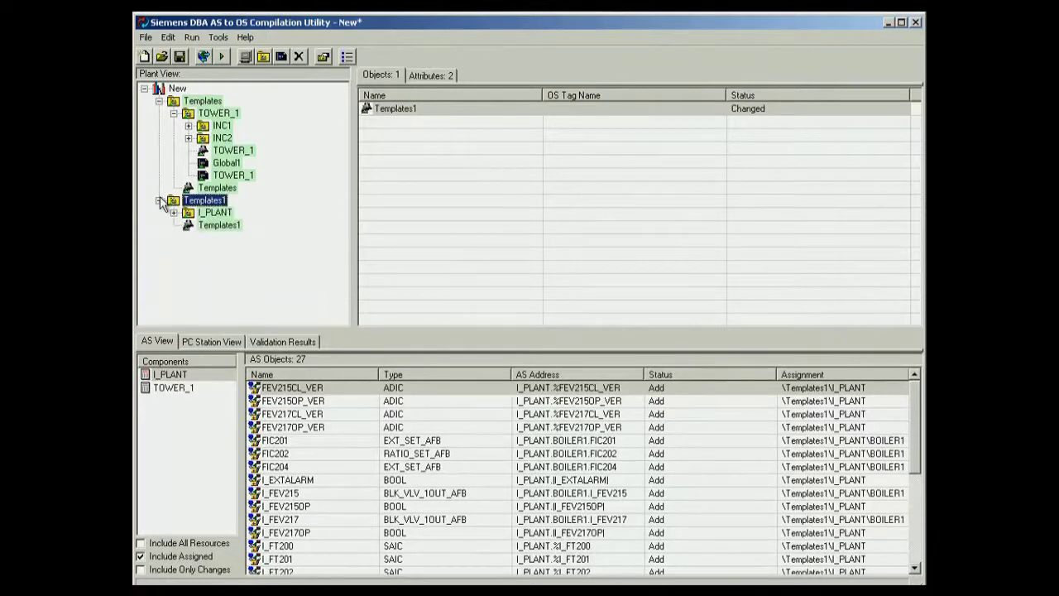
{"action": "left_click", "coordinate": [174, 213]}
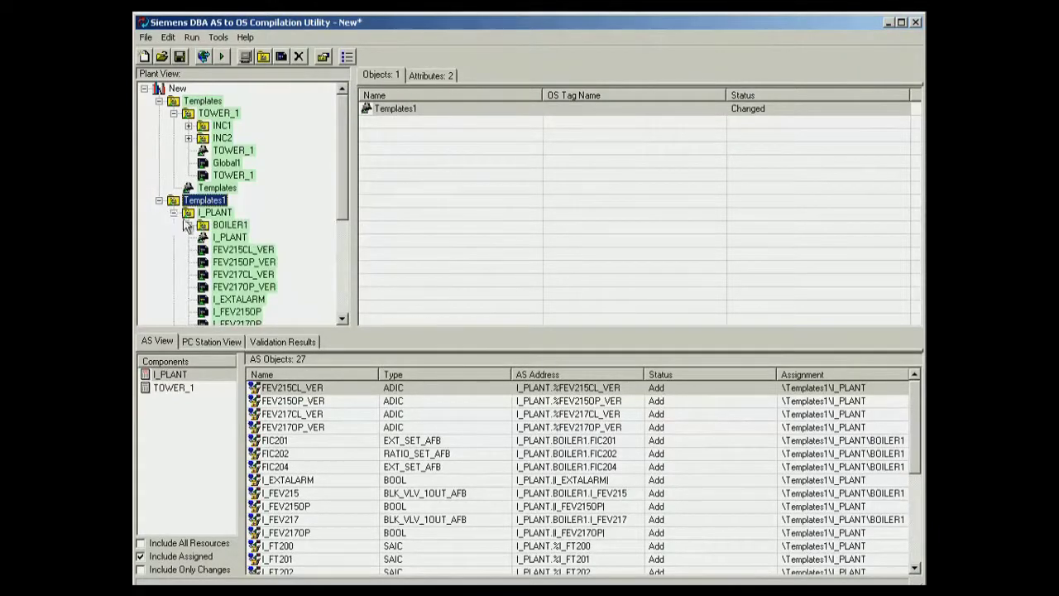
{"action": "left_click", "coordinate": [232, 226]}
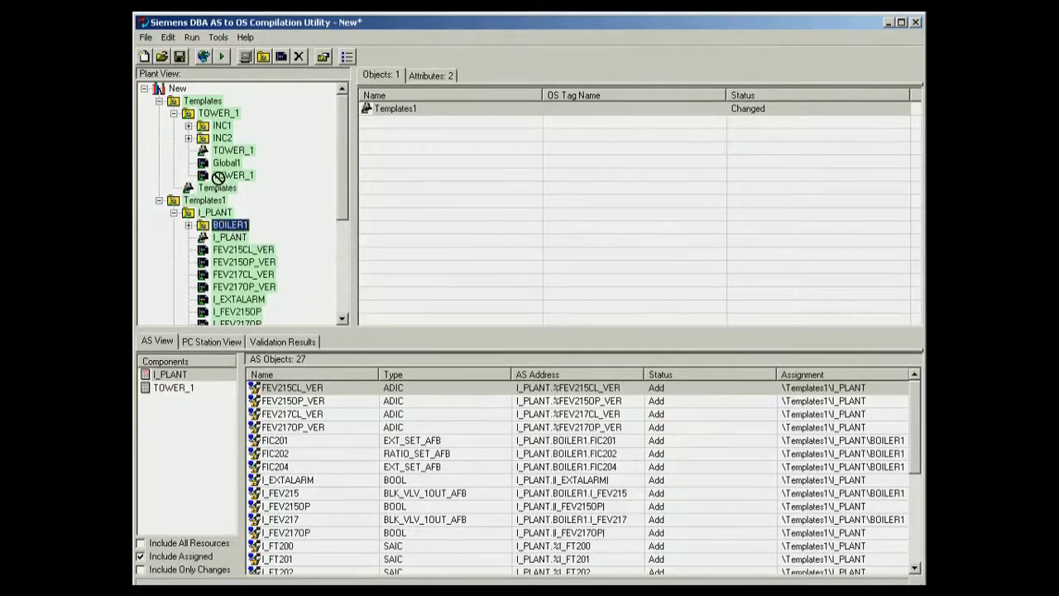
Step: Drag BOILER1 onto the New node and TOWER_1 out of Templates to the top level
{"action": "left_click_drag", "start_coordinate": [208, 146], "coordinate": [178, 91]}
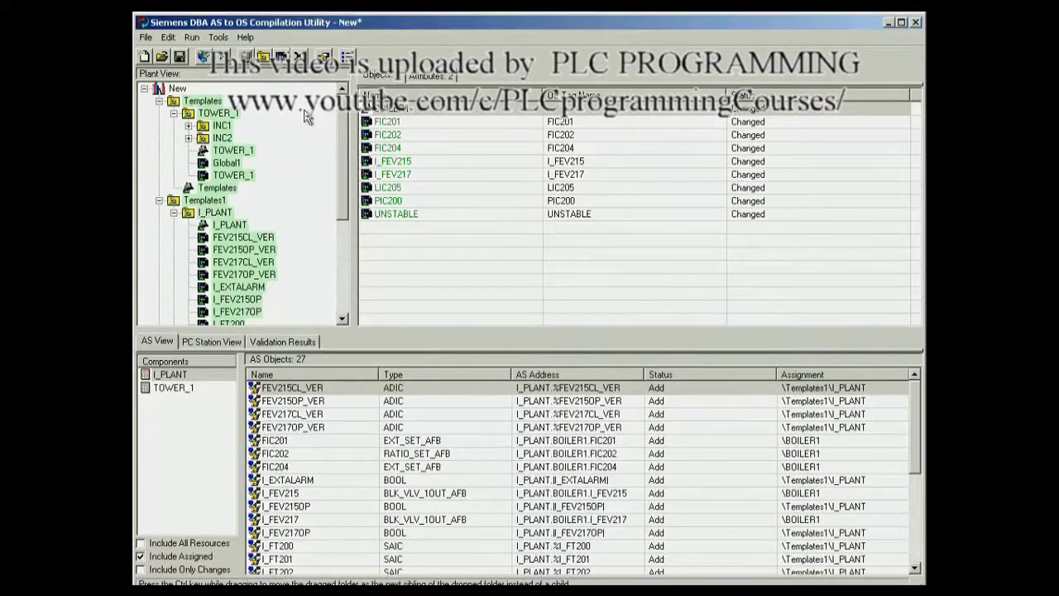
{"action": "left_click_drag", "start_coordinate": [225, 113], "coordinate": [186, 106]}
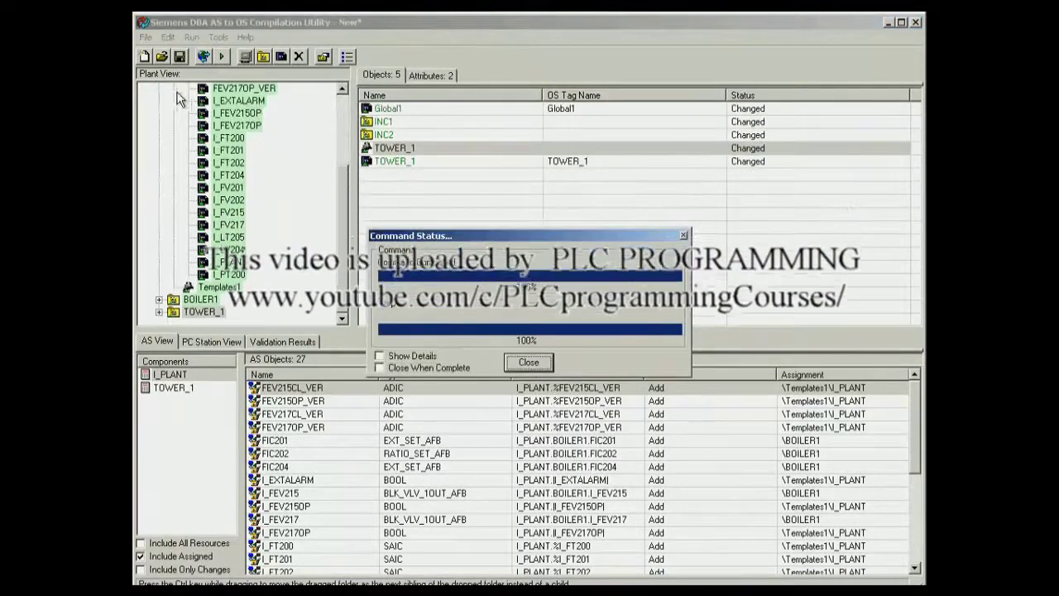
{"action": "left_click", "coordinate": [527, 361]}
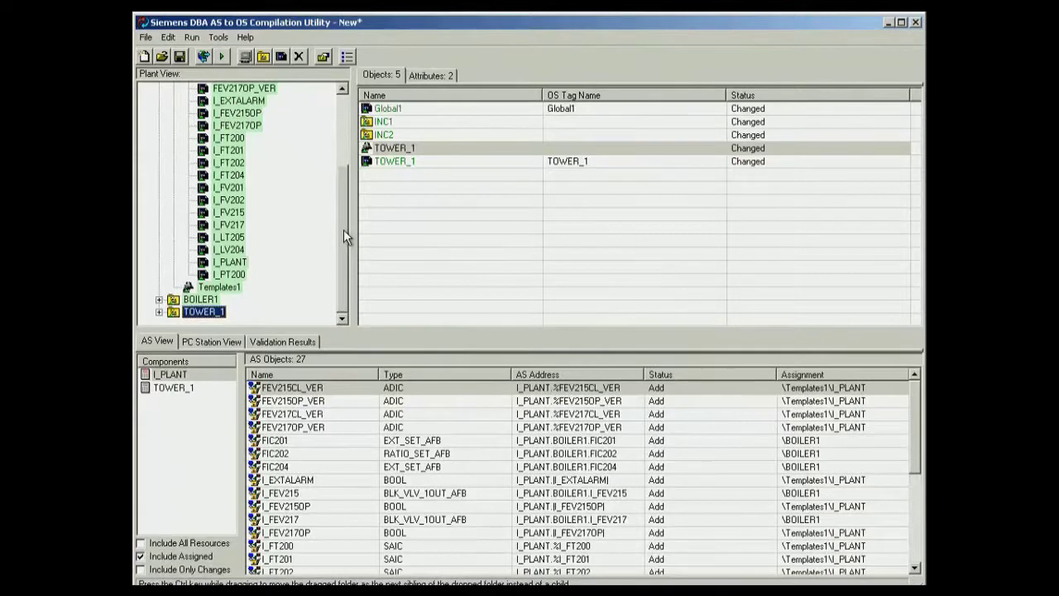
{"action": "left_click_drag", "start_coordinate": [345, 233], "coordinate": [353, 153]}
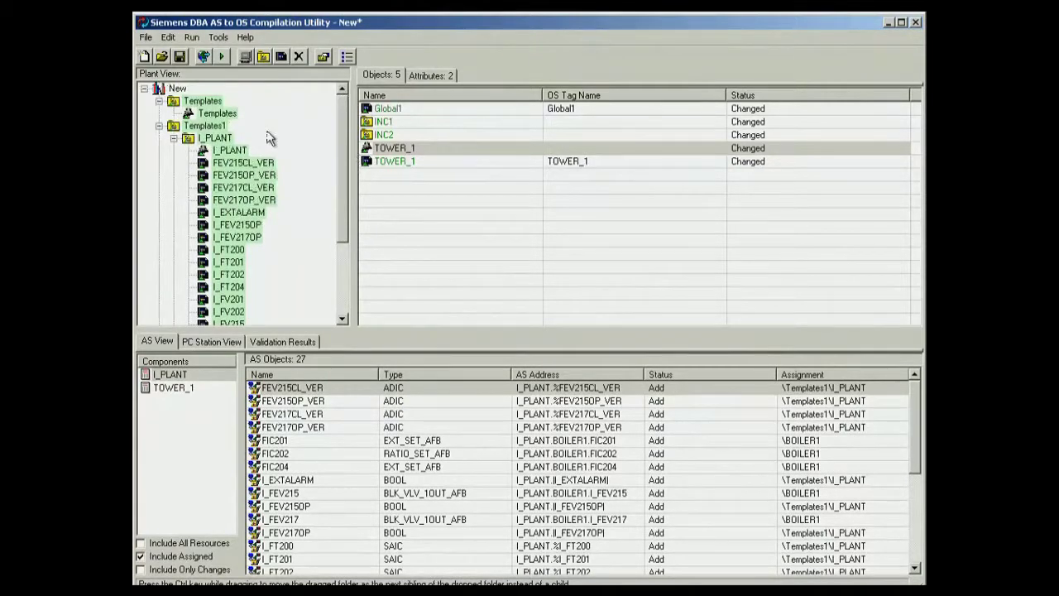
Step: Open the context menu of the Templates1 folder in the Plant View
{"action": "right_click", "coordinate": [212, 127]}
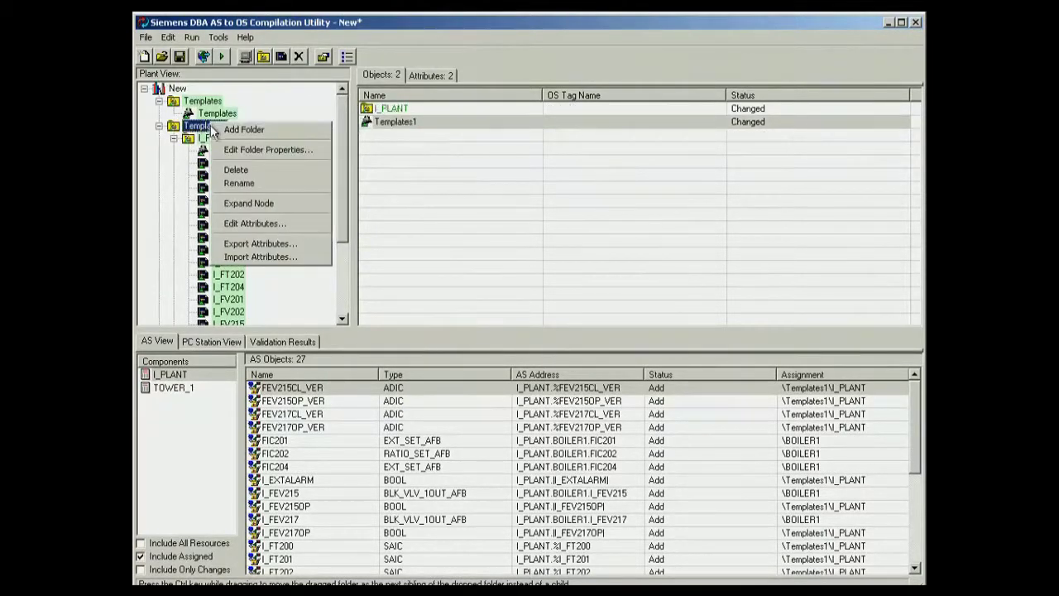